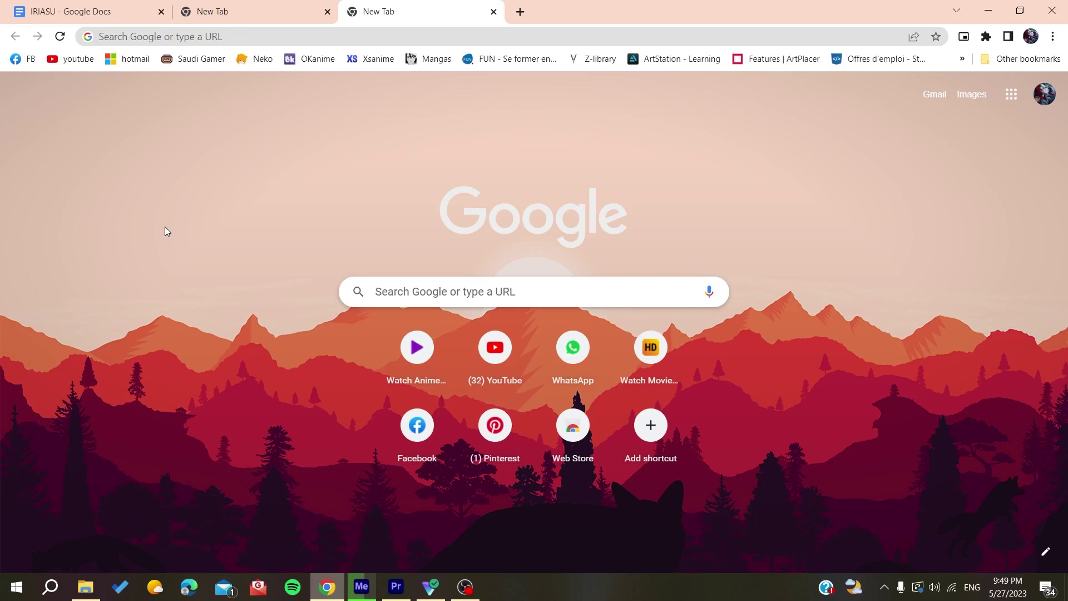
- Search Google for 'docusign' from the address bar and open the official DocuSign result
{"action": "left_click", "coordinate": [155, 32]}
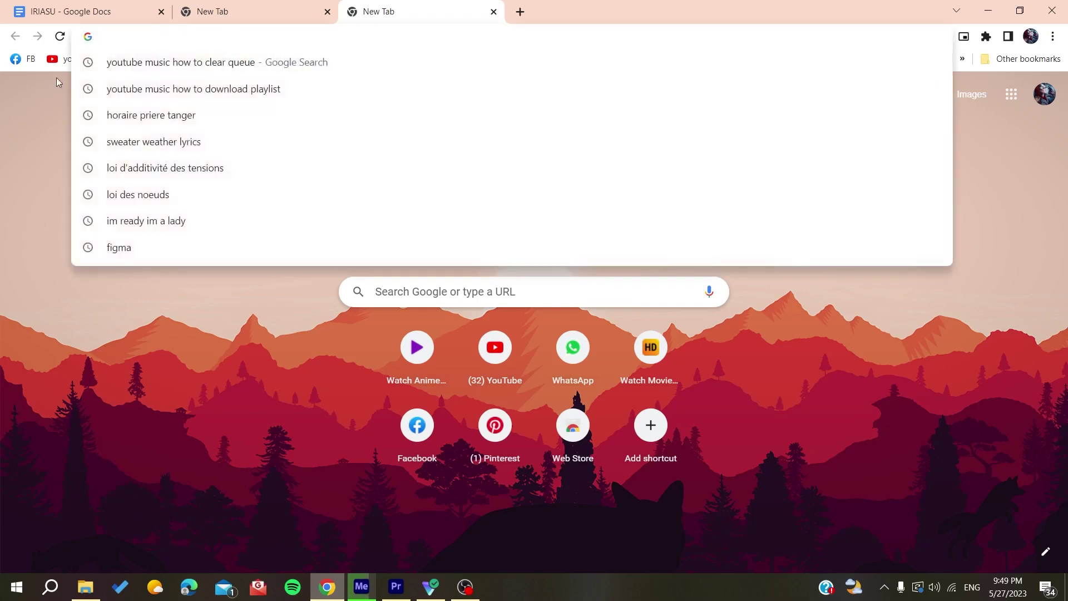
{"action": "type", "text": "do"}
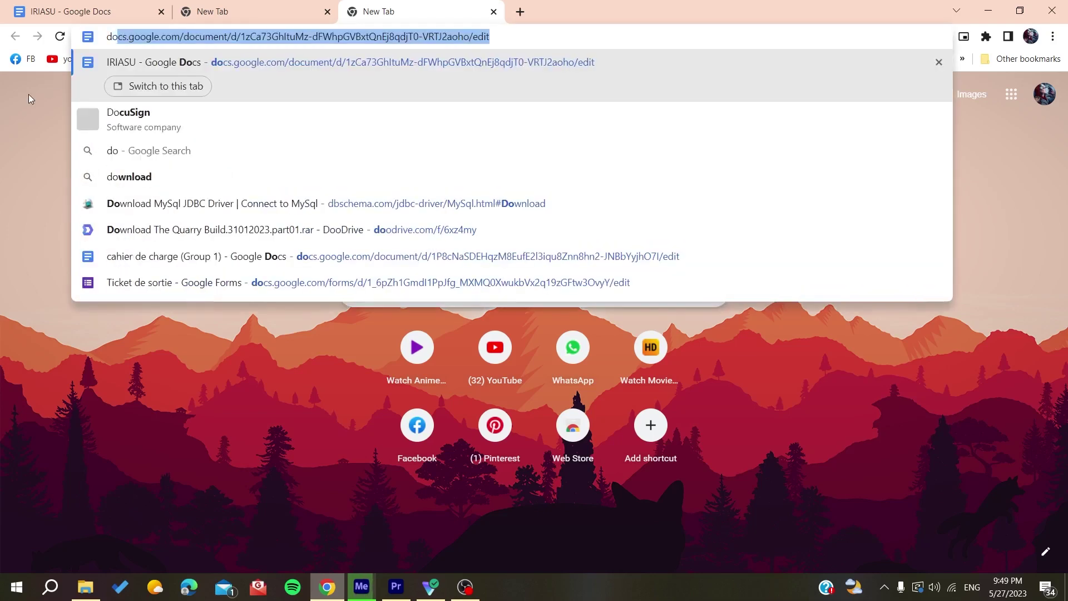
{"action": "type", "text": "c"}
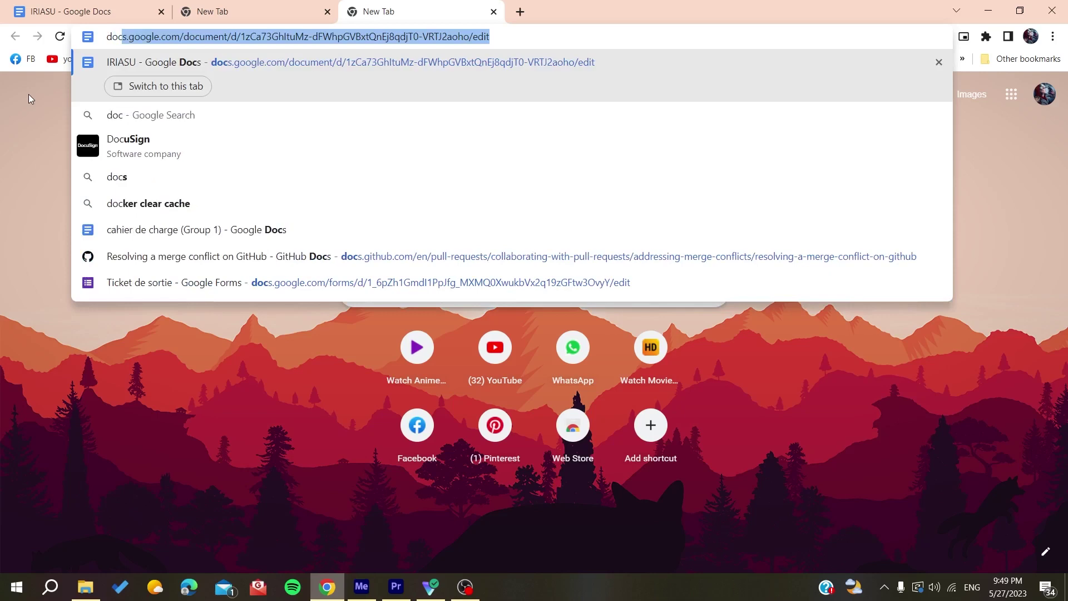
{"action": "type", "text": "us"}
{"action": "key", "text": "Right"}
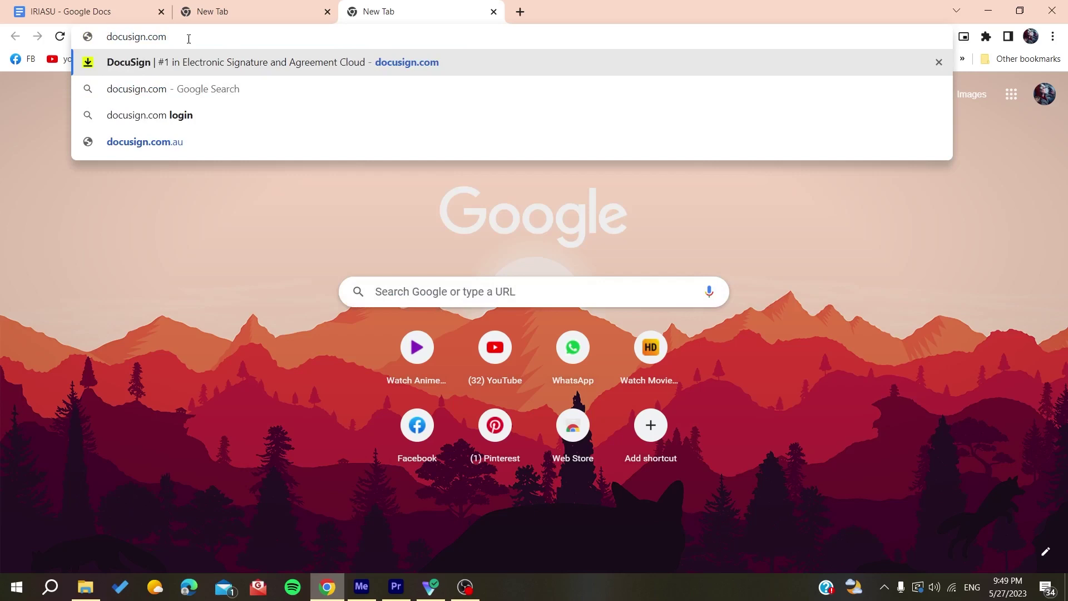
{"action": "triple_click", "coordinate": [96, 39]}
{"action": "left_click", "coordinate": [203, 36]}
{"action": "key", "text": "BackSpace"}
{"action": "key", "text": "BackSpace"}
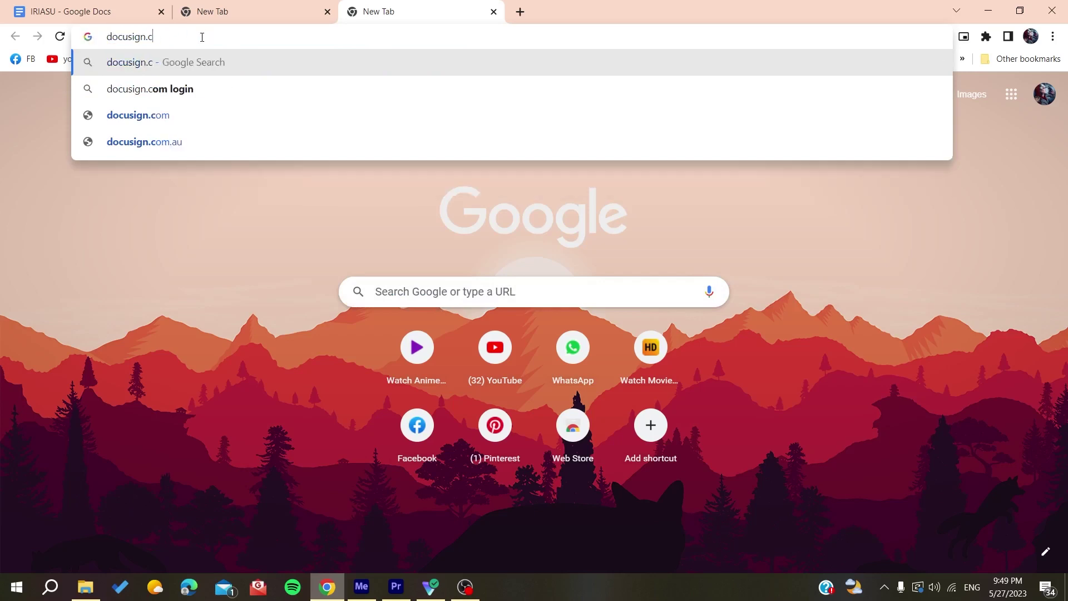
{"action": "key", "text": "BackSpace"}
{"action": "key", "text": "BackSpace"}
{"action": "key", "text": "Return"}
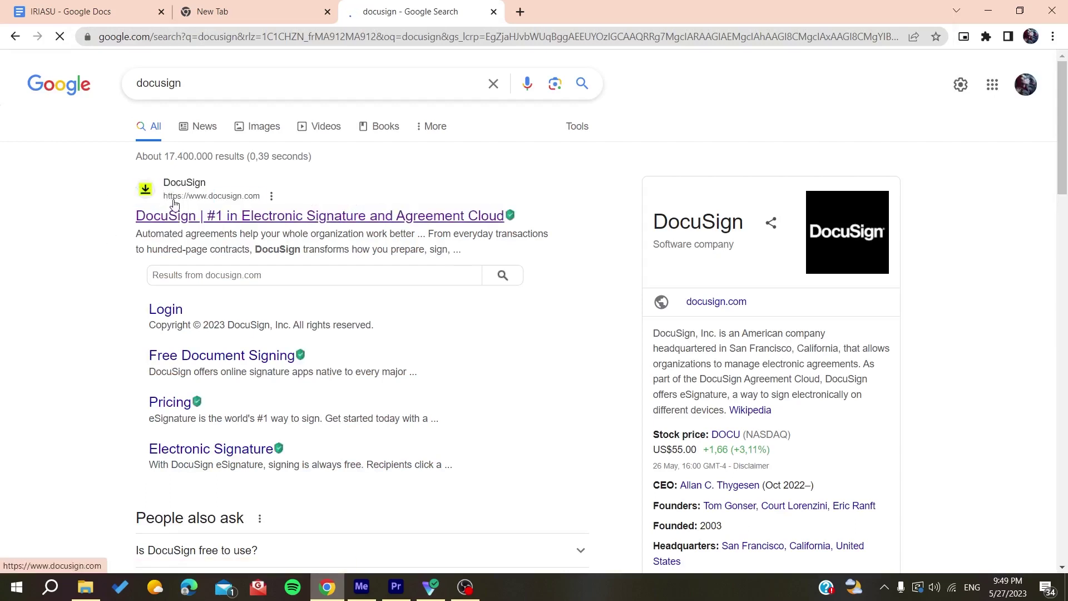
{"action": "left_click", "coordinate": [232, 215]}
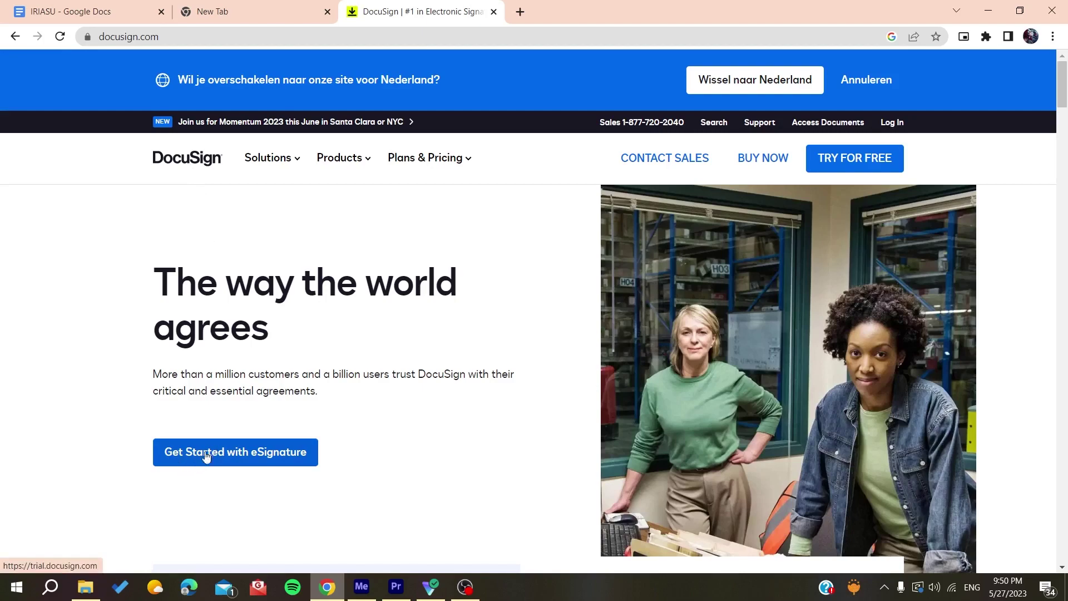
- Start the free eSignature sign-up, agreeing to marketing communications and accepting all cookies
{"action": "left_click", "coordinate": [226, 455]}
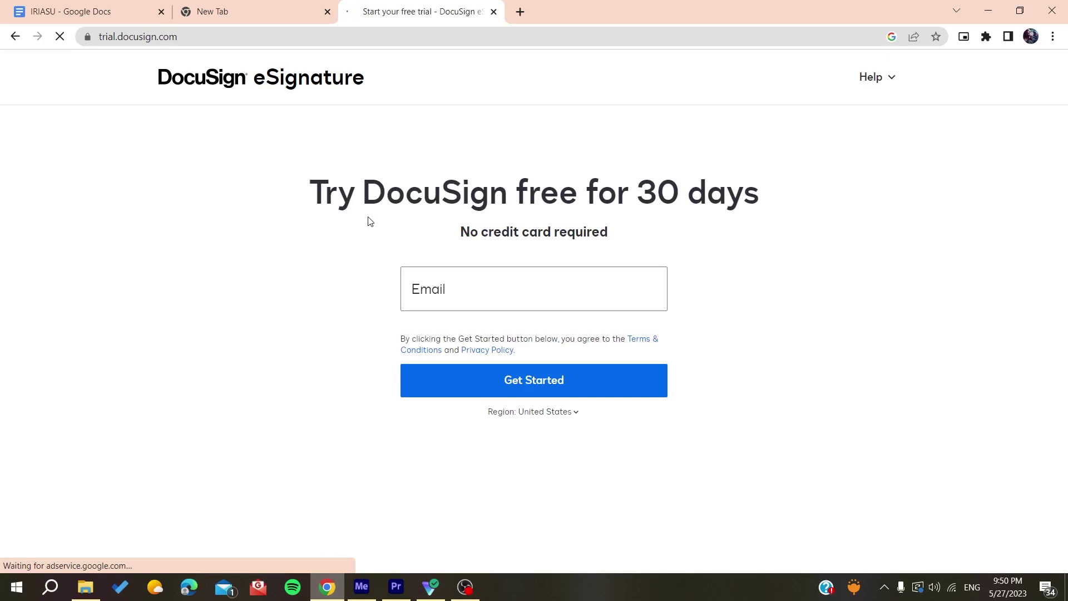
{"action": "left_click", "coordinate": [472, 293]}
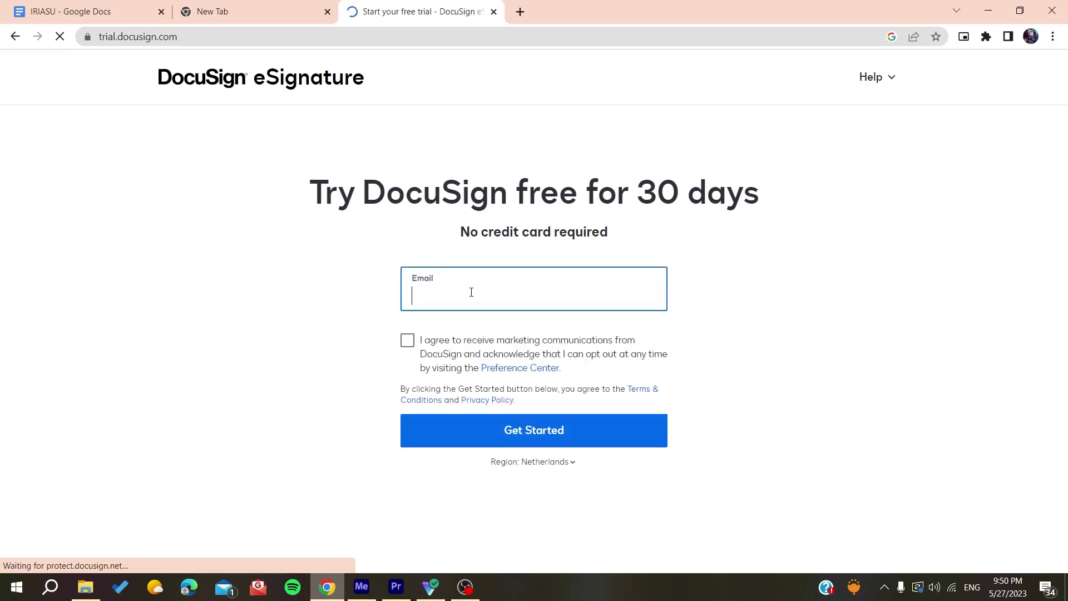
{"action": "left_click", "coordinate": [408, 339]}
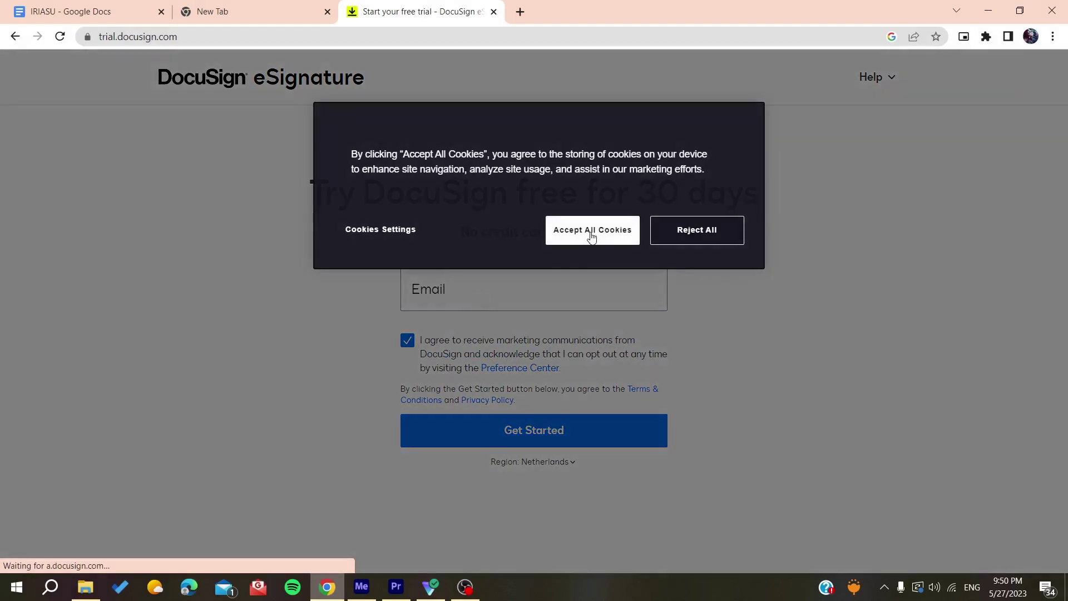
{"action": "left_click", "coordinate": [591, 238]}
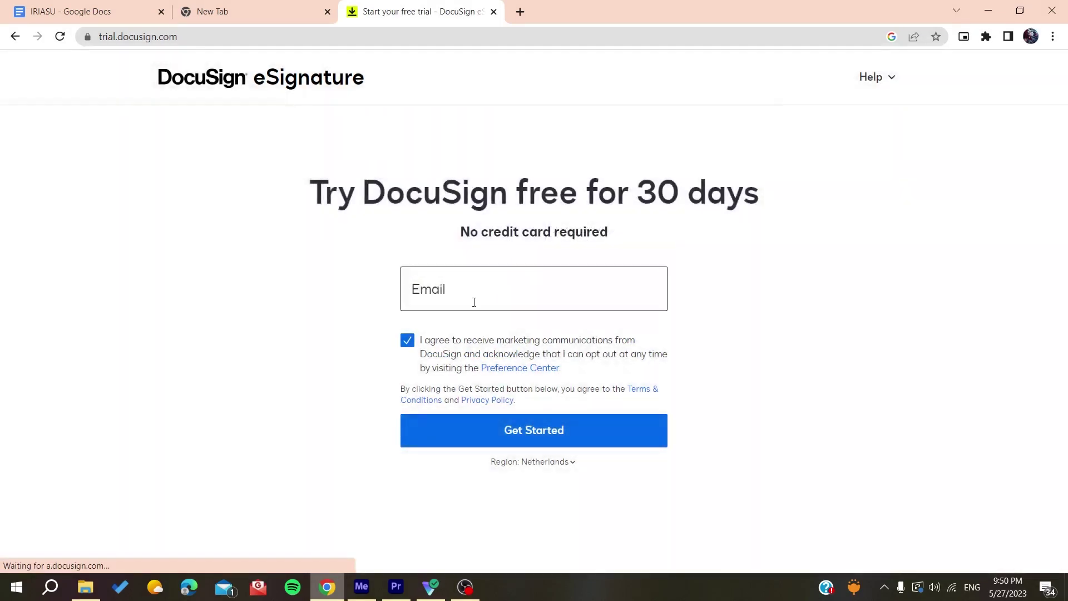
- Enter the email address and submit it to create the trial account
{"action": "left_click", "coordinate": [472, 306]}
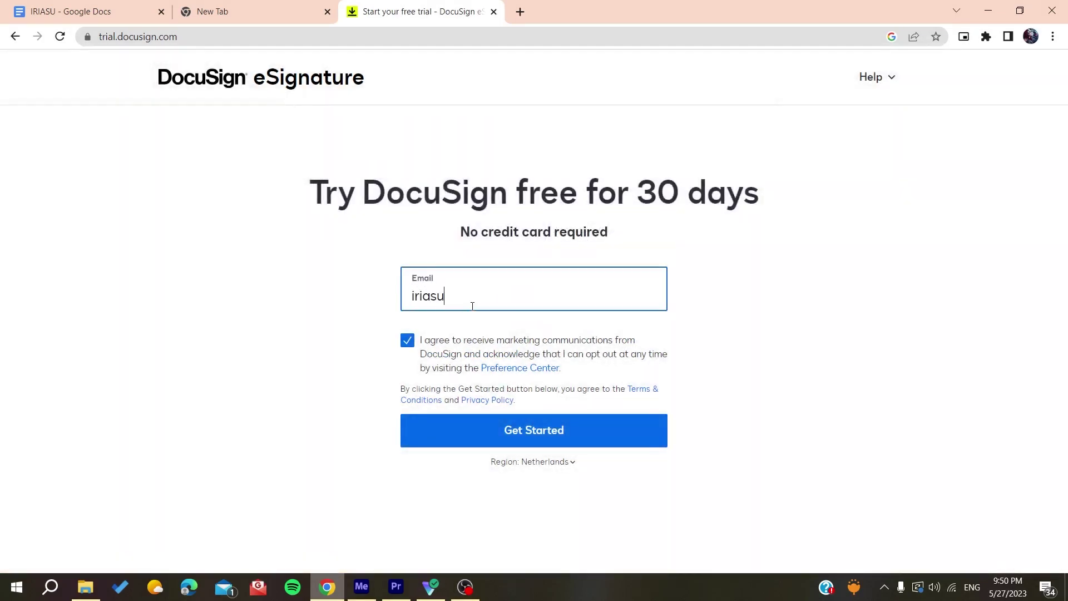
{"action": "key", "text": "Return"}
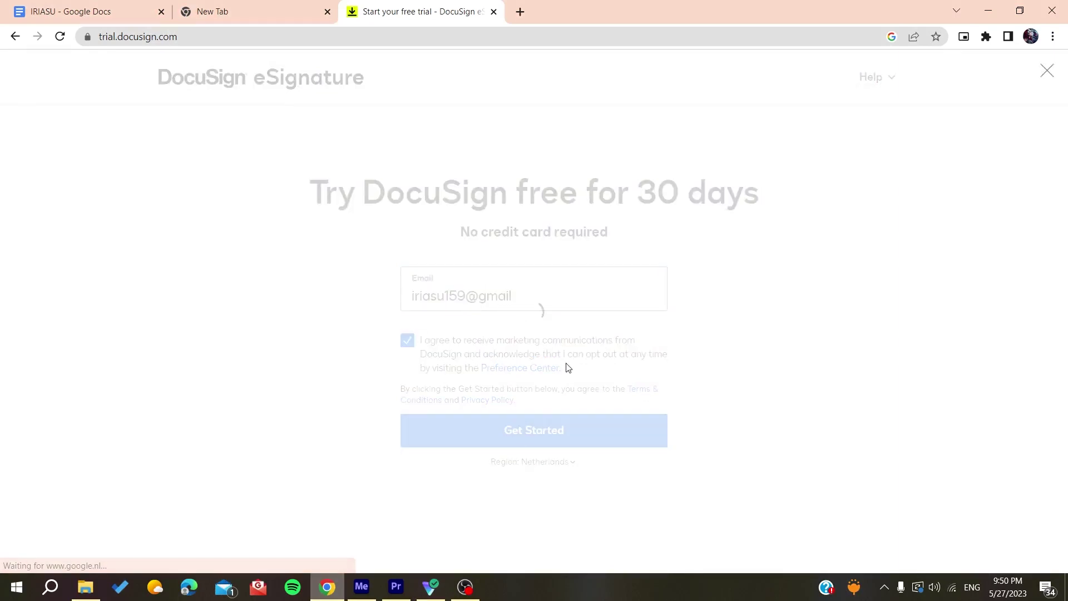
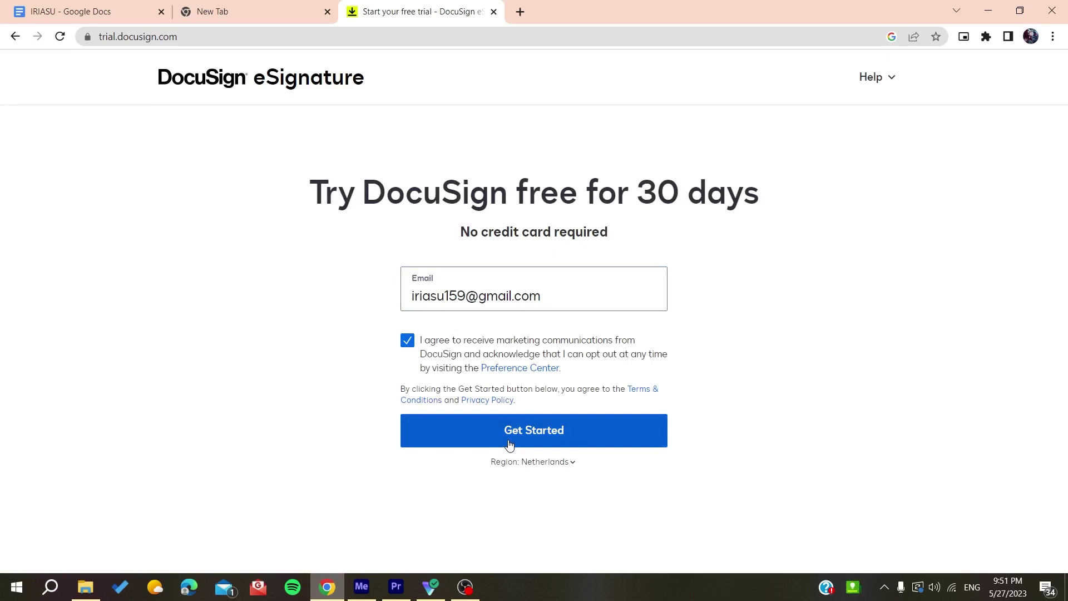
{"action": "left_click", "coordinate": [507, 438]}
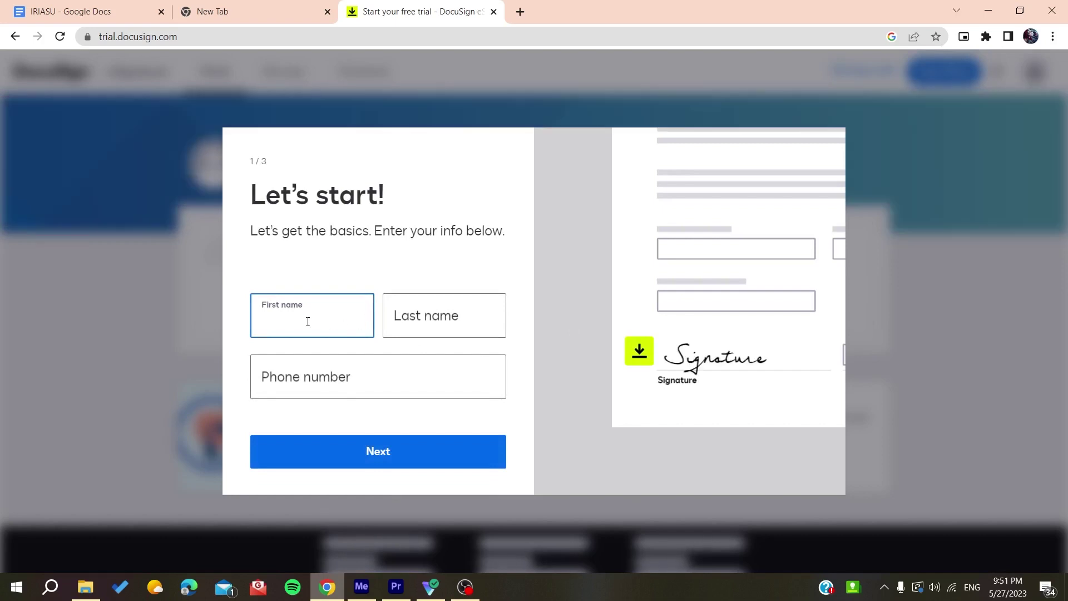
{"action": "type", "text": "aer"}
- Enter the first and last name, dismiss the phone suggestions, and continue to verification
{"action": "left_click", "coordinate": [390, 315]}
{"action": "type", "text": "a"}
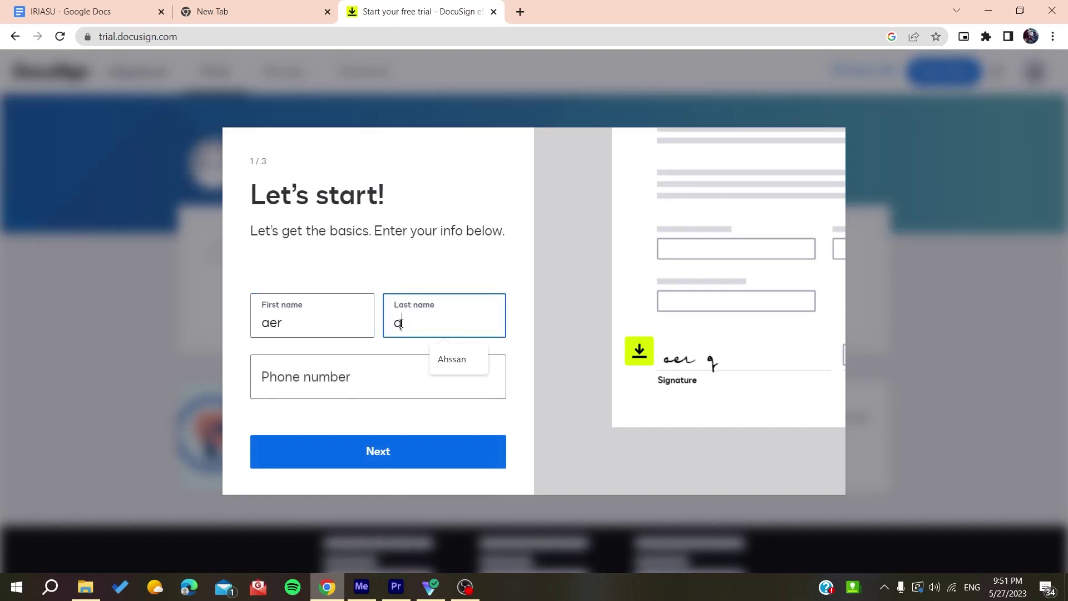
{"action": "type", "text": "we"}
{"action": "left_click", "coordinate": [305, 391]}
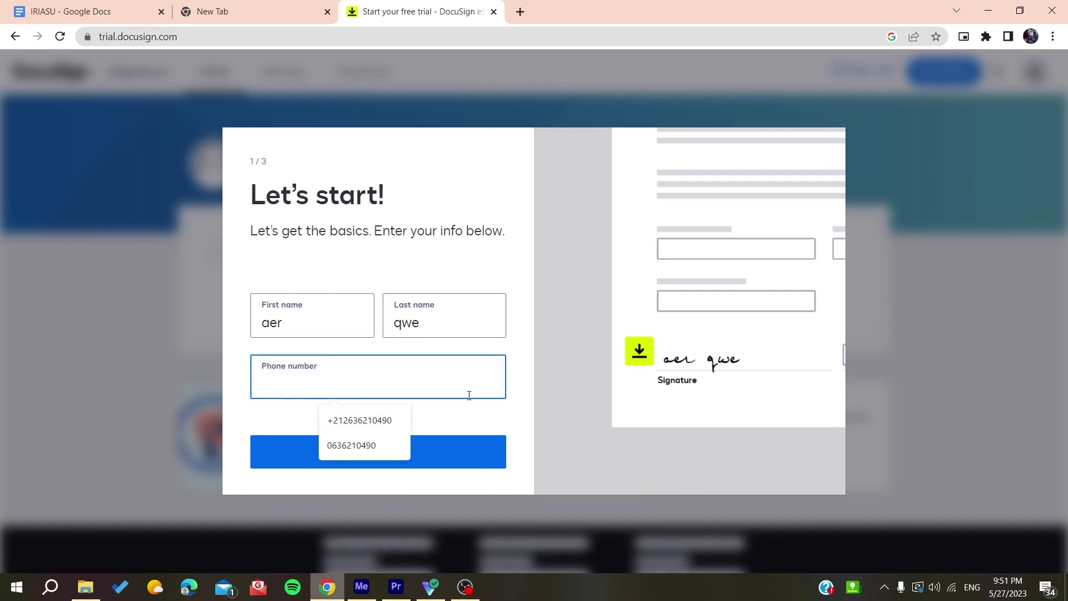
{"action": "left_click", "coordinate": [446, 449]}
{"action": "left_click", "coordinate": [356, 367]}
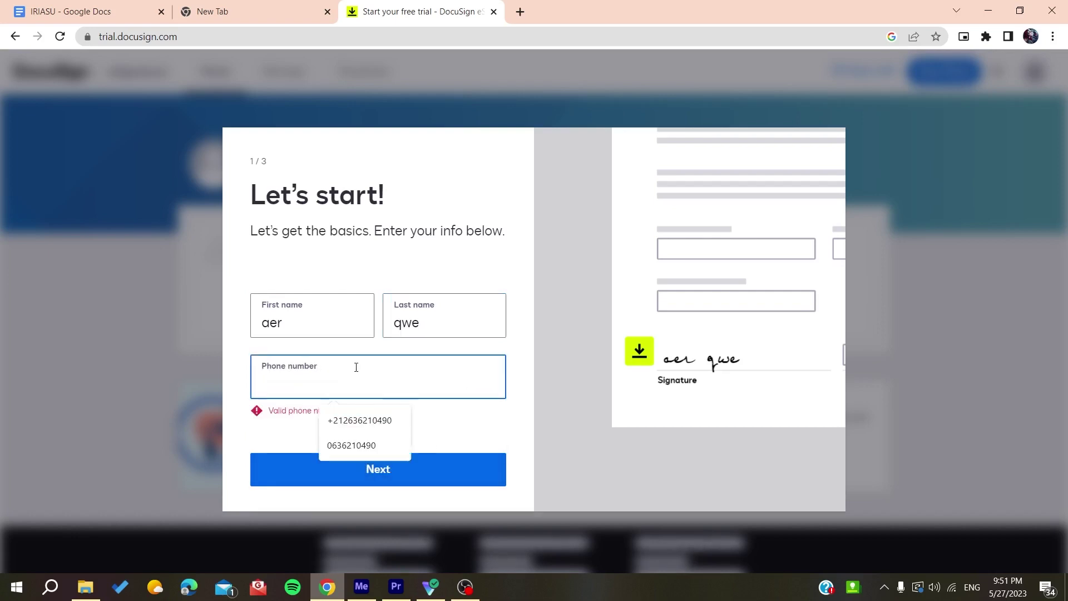
{"action": "left_click", "coordinate": [492, 443]}
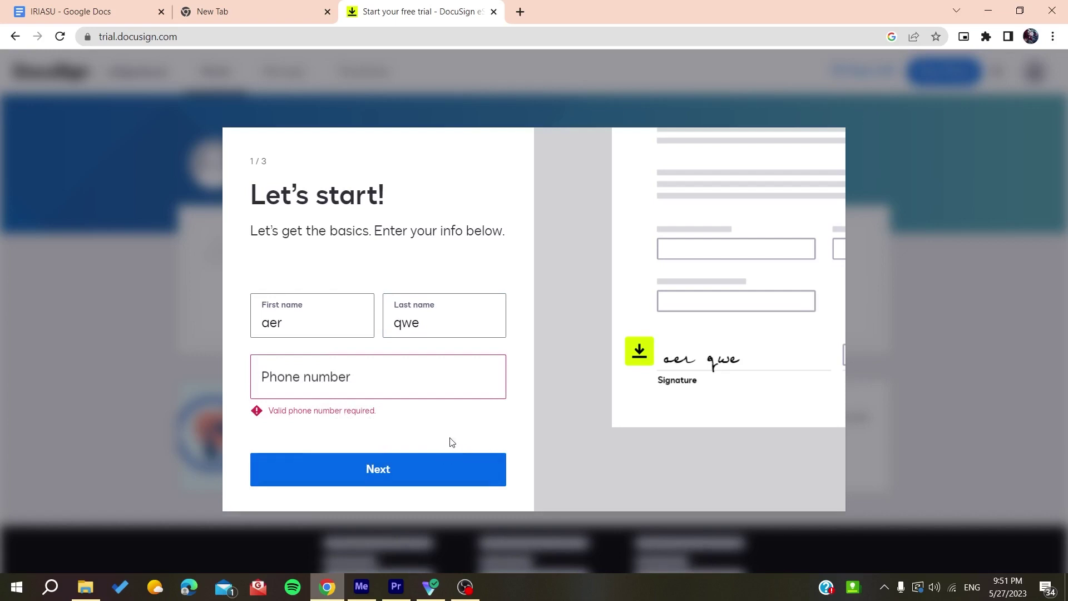
{"action": "left_click", "coordinate": [422, 464]}
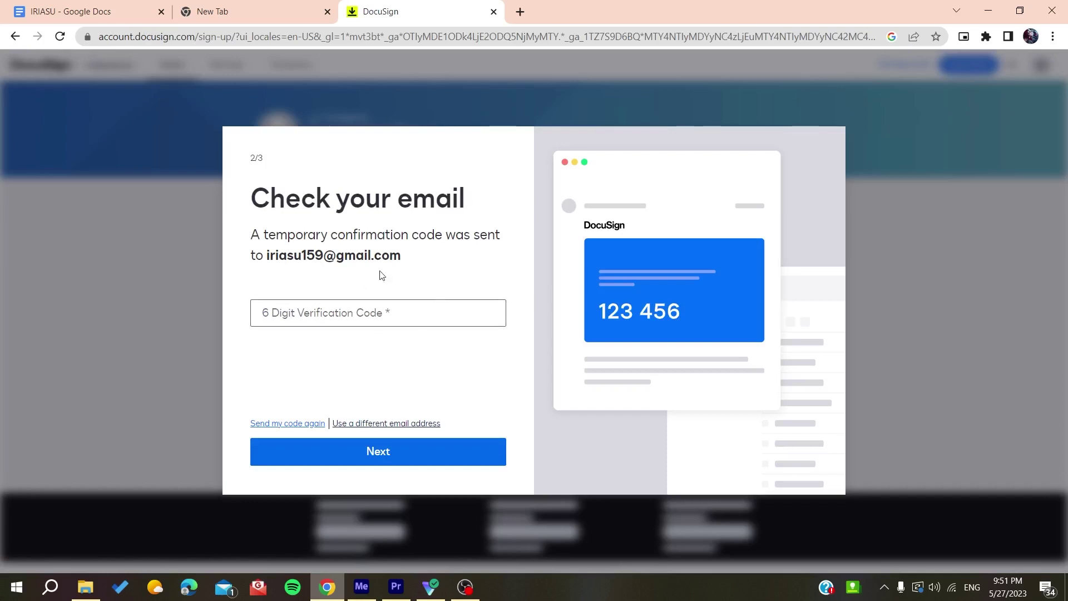
- Enter the six-digit verification code from the email and submit it
{"action": "left_click", "coordinate": [361, 316]}
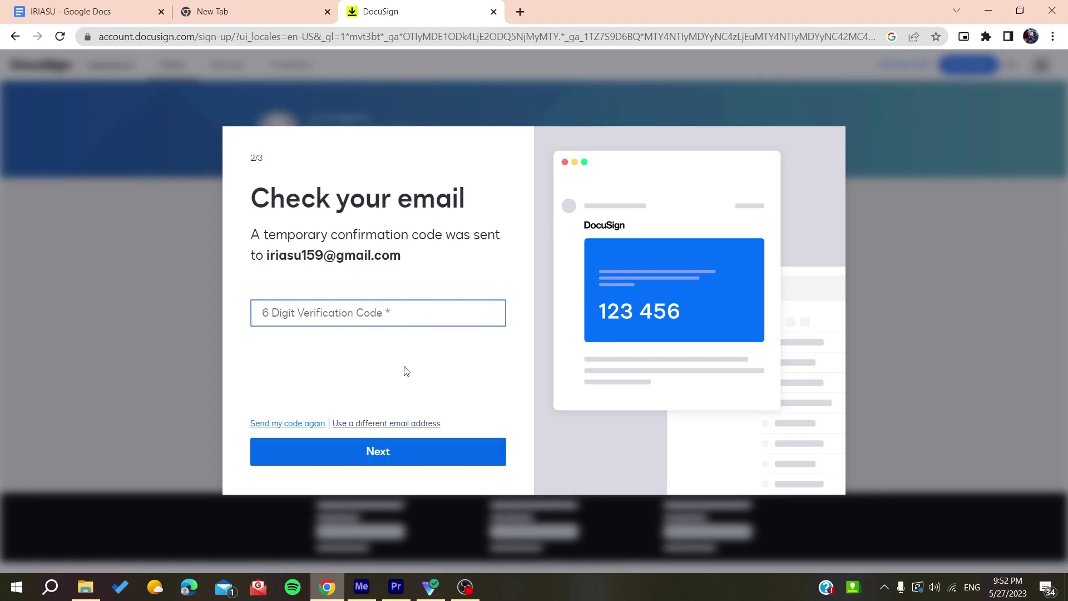
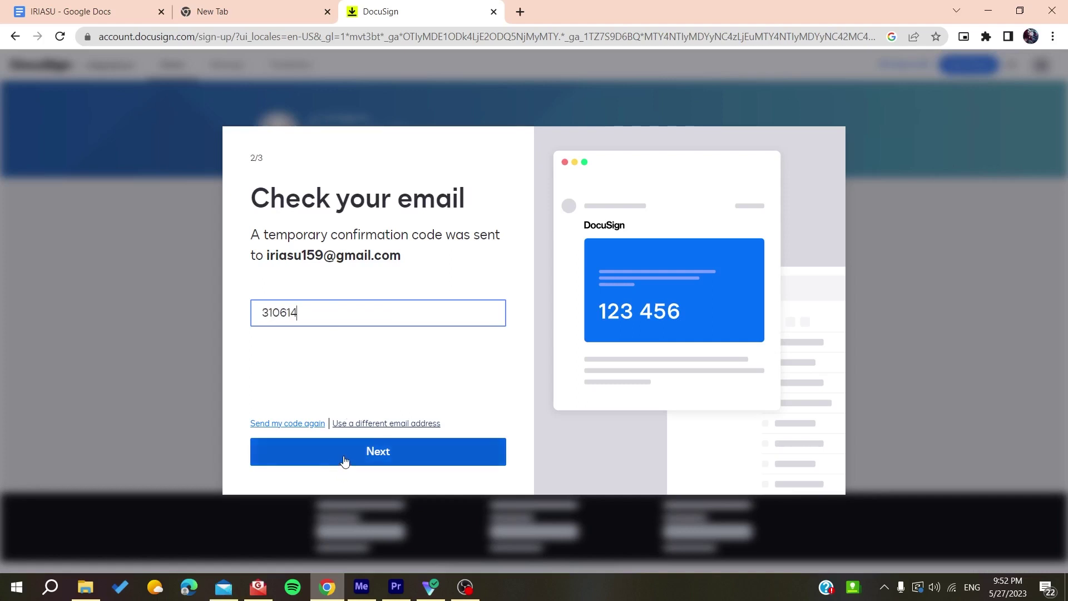
{"action": "left_click", "coordinate": [344, 462]}
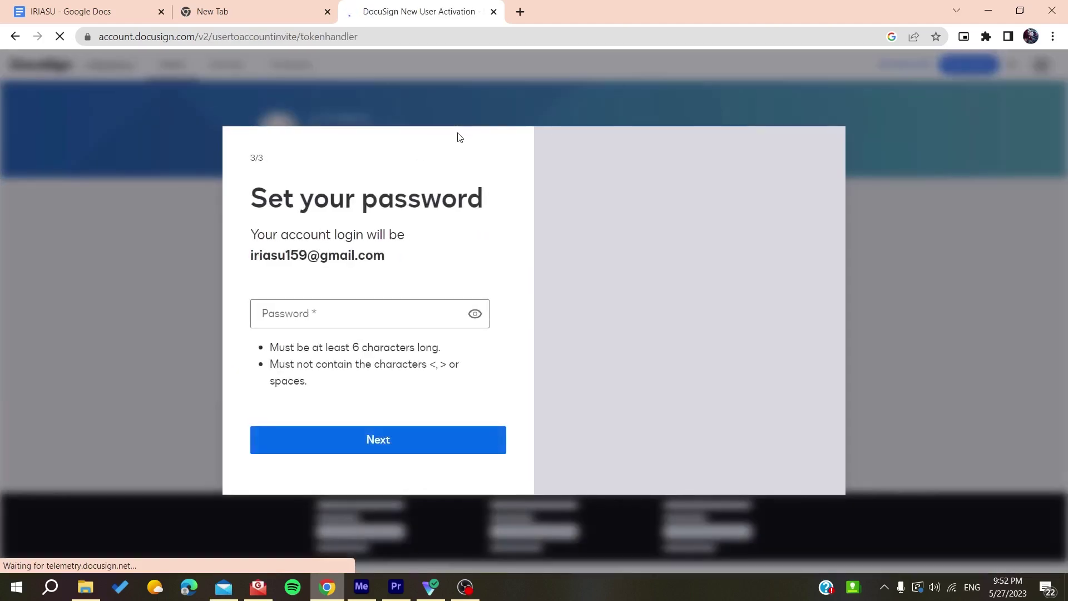
- Enter a new account password and submit it
{"action": "left_click", "coordinate": [333, 307]}
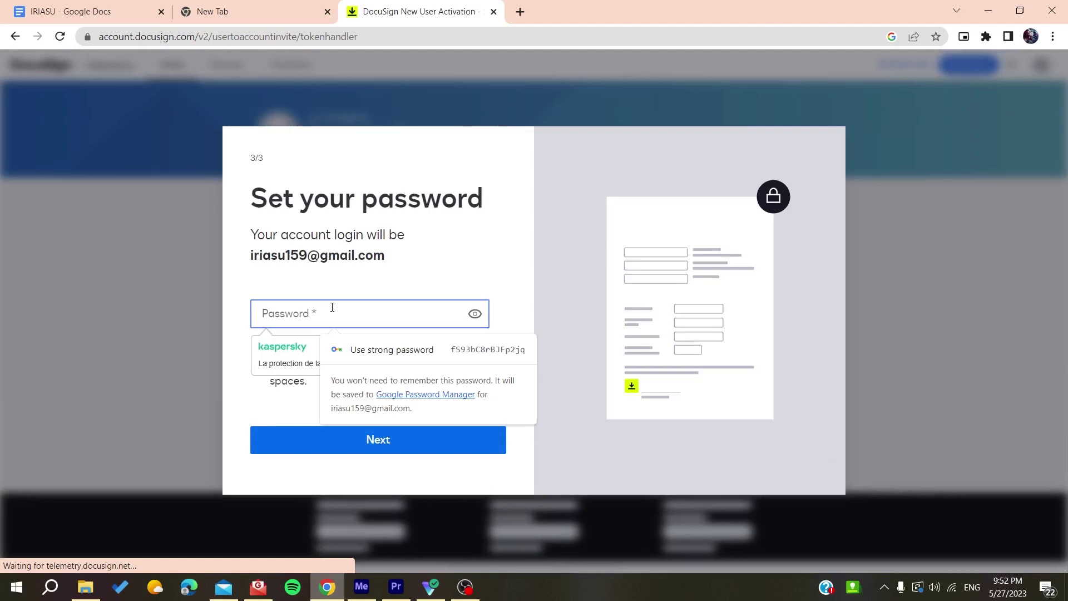
{"action": "type", "text": "********"}
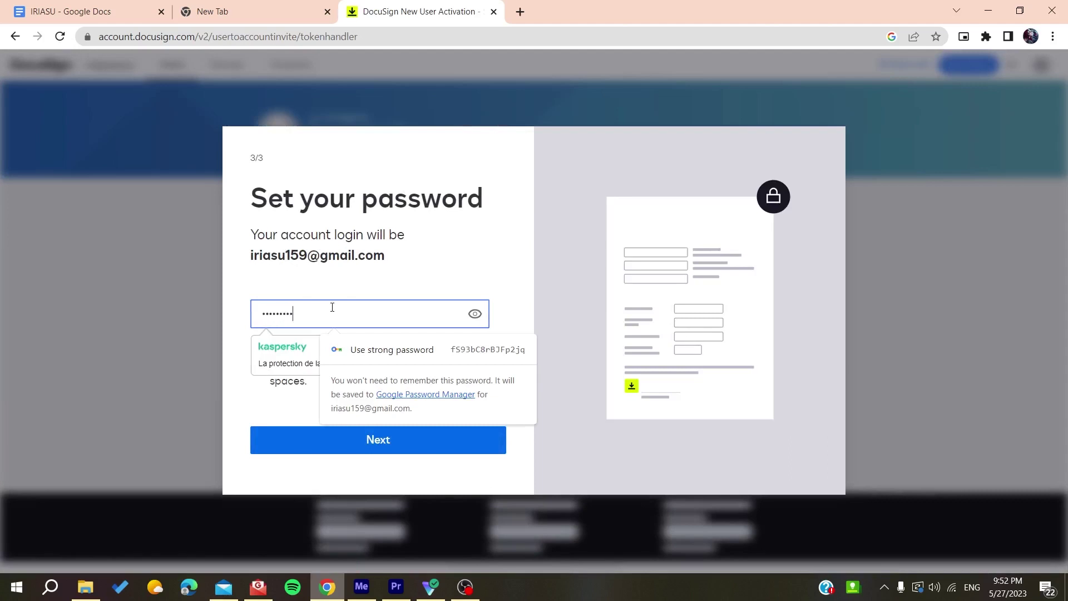
{"action": "left_click", "coordinate": [279, 448]}
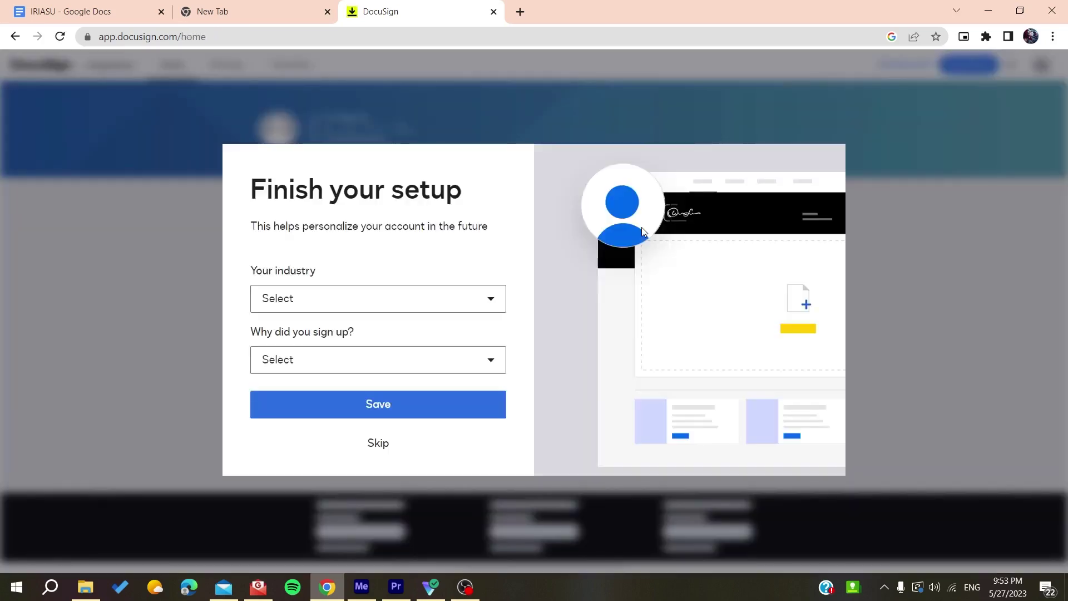
- Skip both the 'Finish your setup' questions and the 'explore sending' tour
{"action": "left_click_drag", "start_coordinate": [238, 188], "coordinate": [500, 200]}
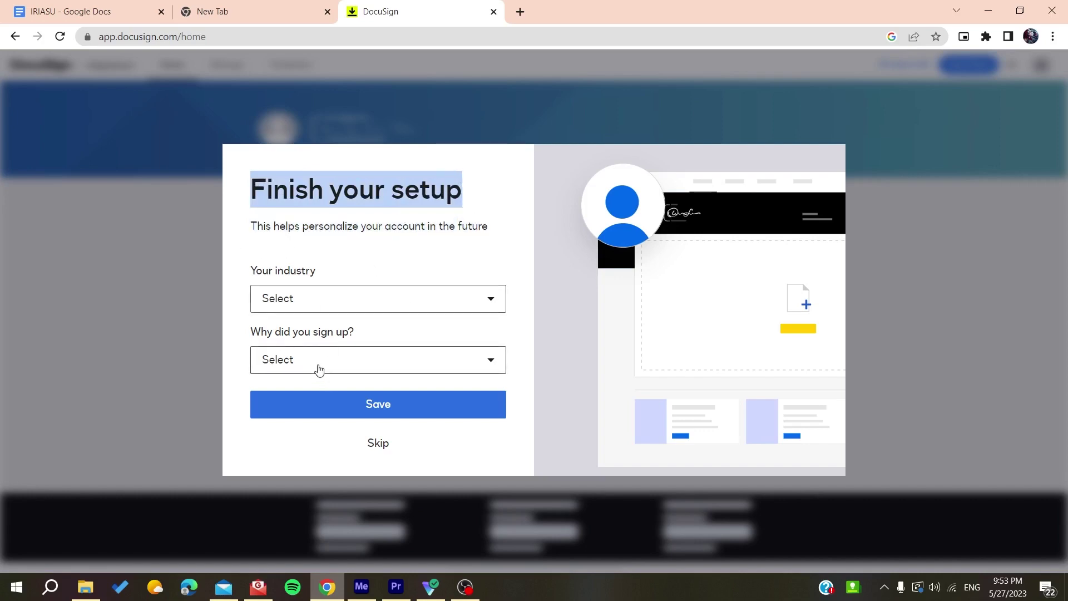
{"action": "left_click", "coordinate": [378, 451]}
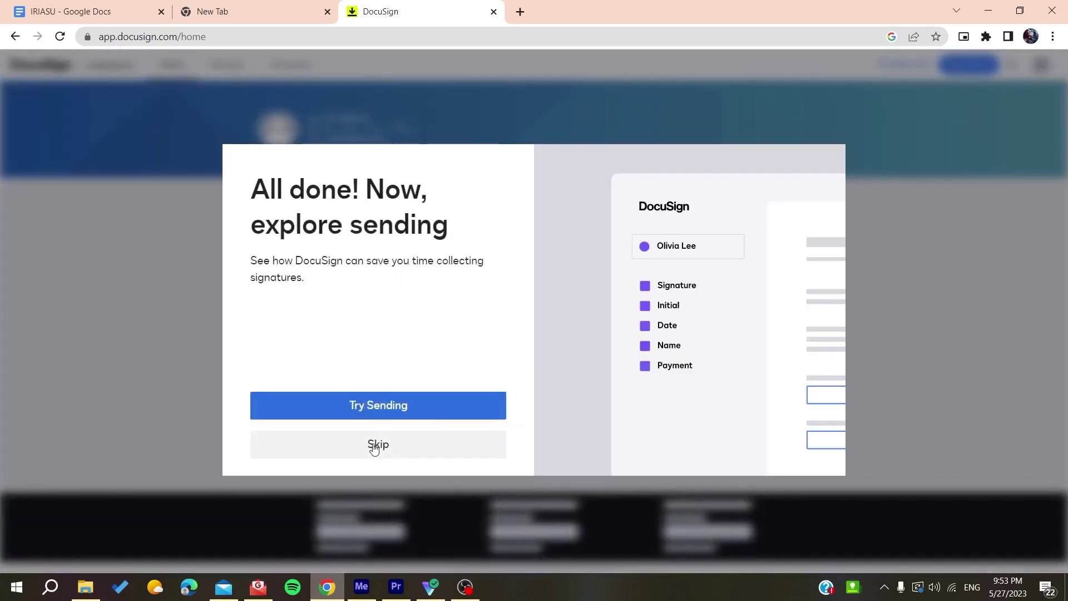
{"action": "left_click", "coordinate": [375, 447]}
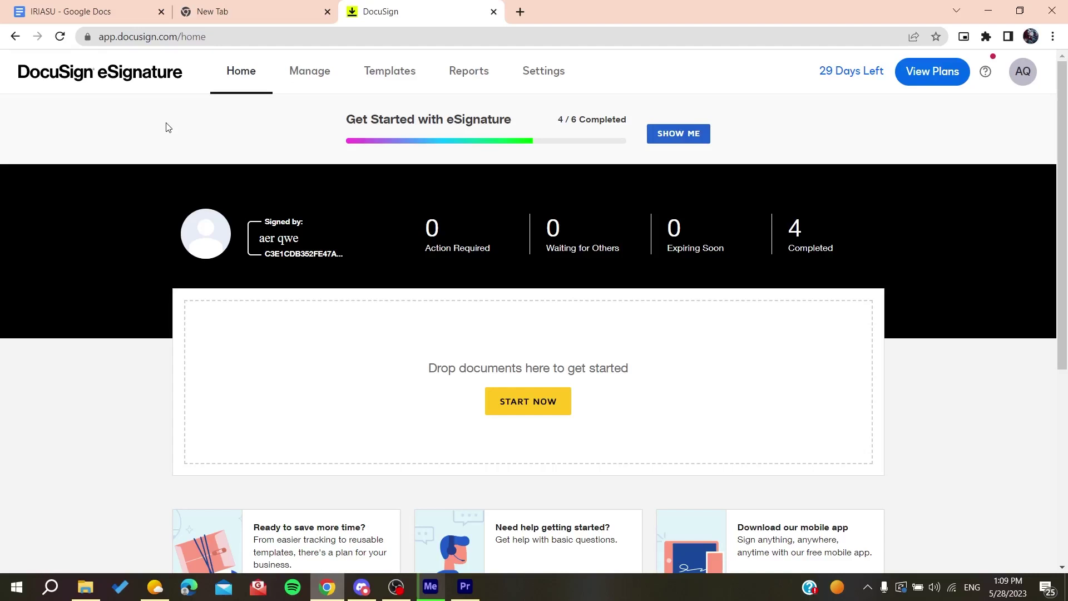
- Go to Manage to view the Inbox listing four completed envelopes
{"action": "left_click", "coordinate": [300, 83]}
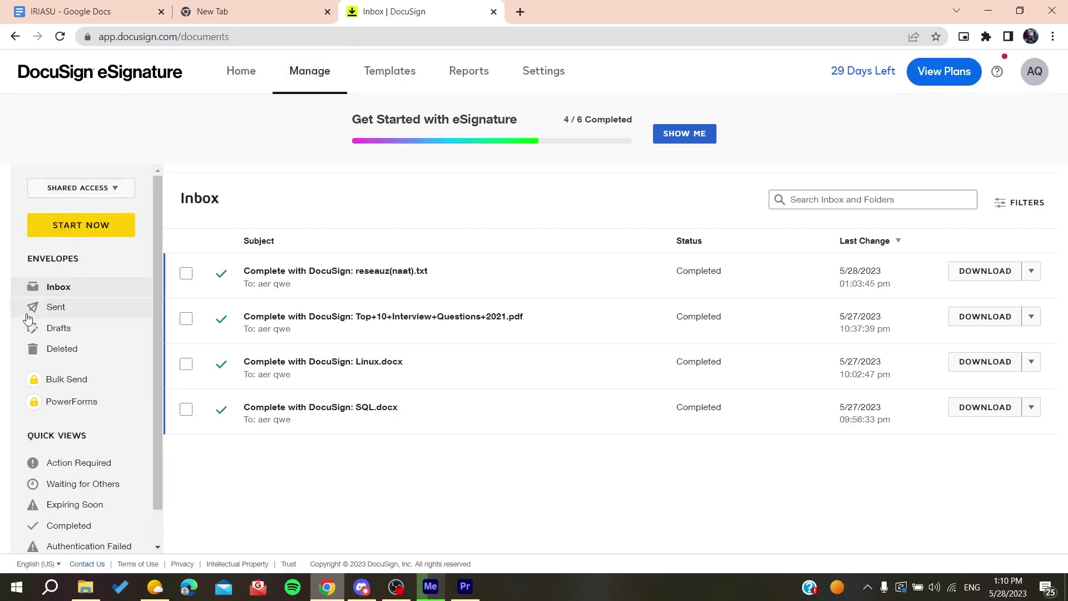
- Choose Bulk Send under Envelopes in the left sidebar
{"action": "left_click", "coordinate": [53, 387]}
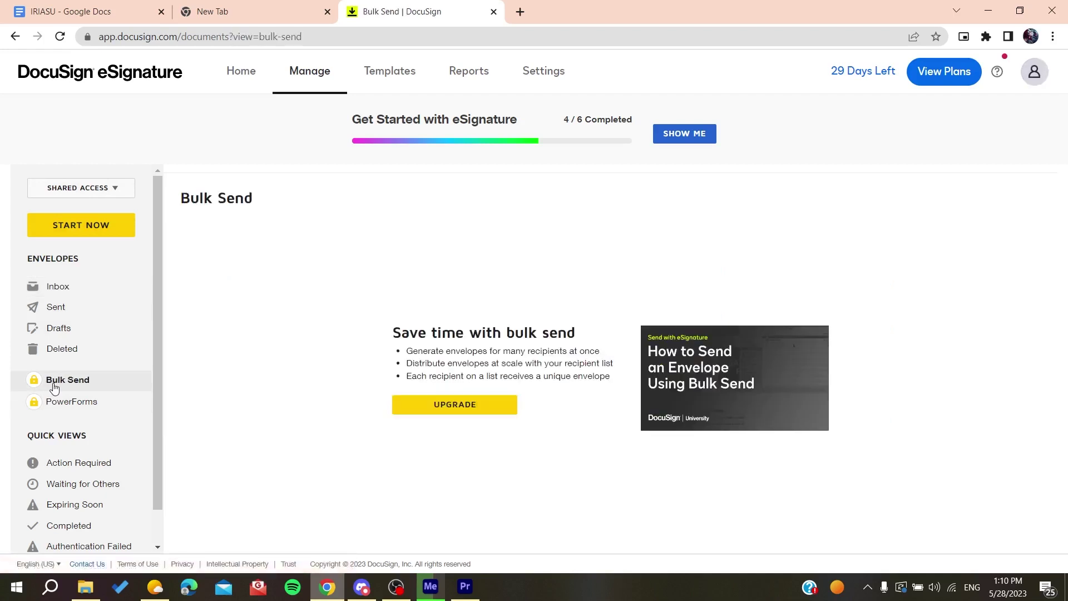